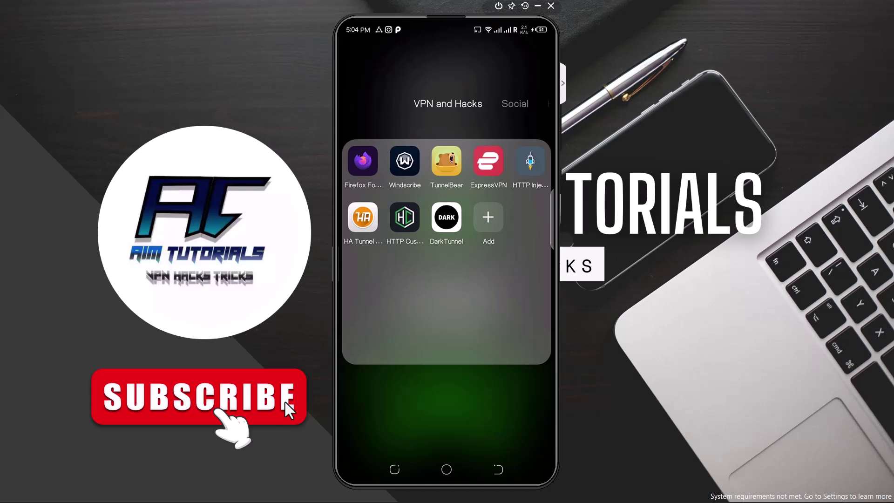
Open Chrome and rerun the 'fastssh v2ray' search to reach FastSSH's V2Ray Servers page
{"action": "left_click", "coordinate": [448, 414]}
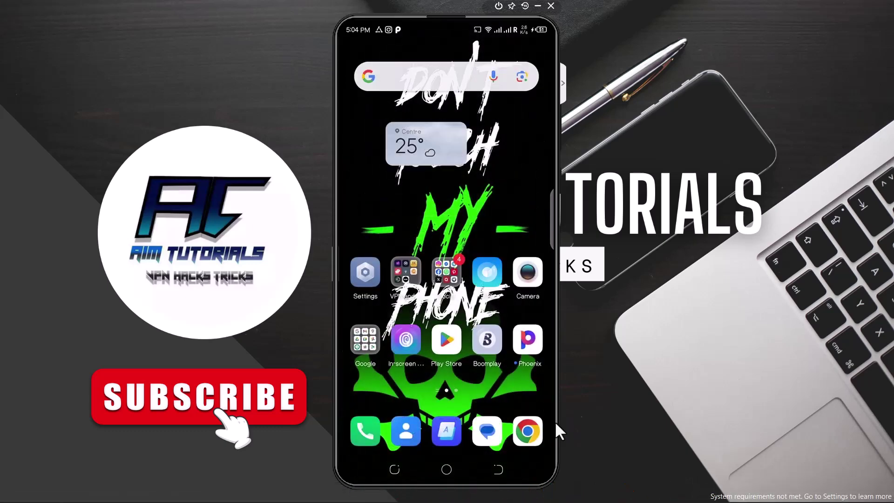
{"action": "left_click", "coordinate": [528, 431]}
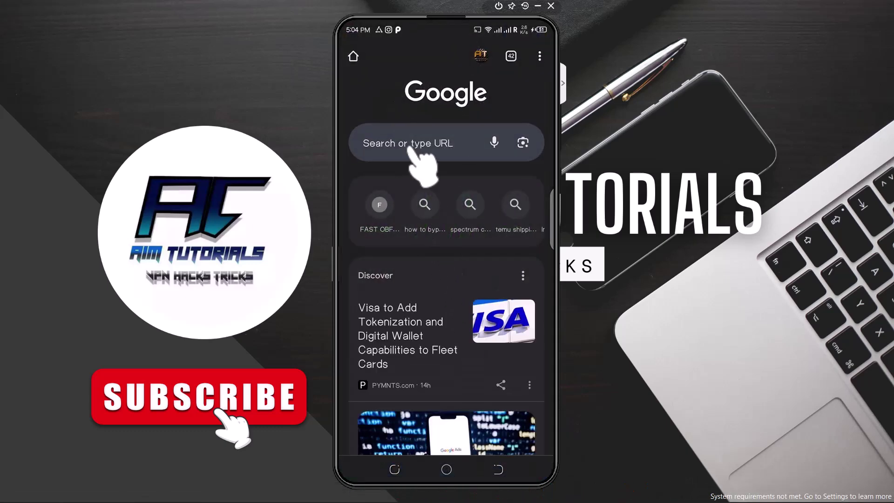
{"action": "left_click", "coordinate": [410, 145]}
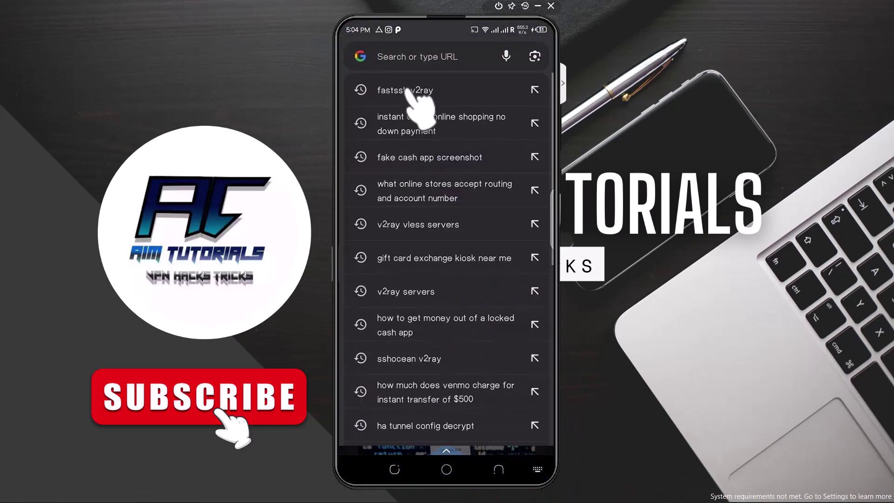
{"action": "left_click", "coordinate": [409, 90]}
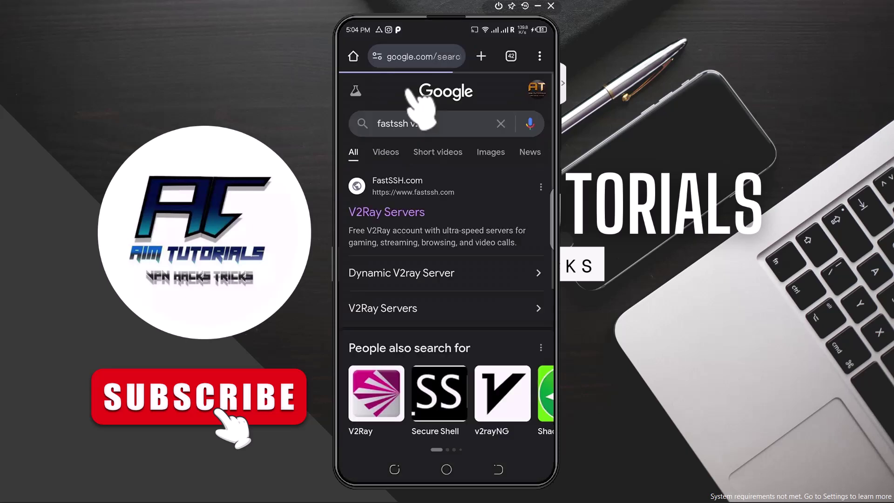
{"action": "left_click", "coordinate": [408, 212]}
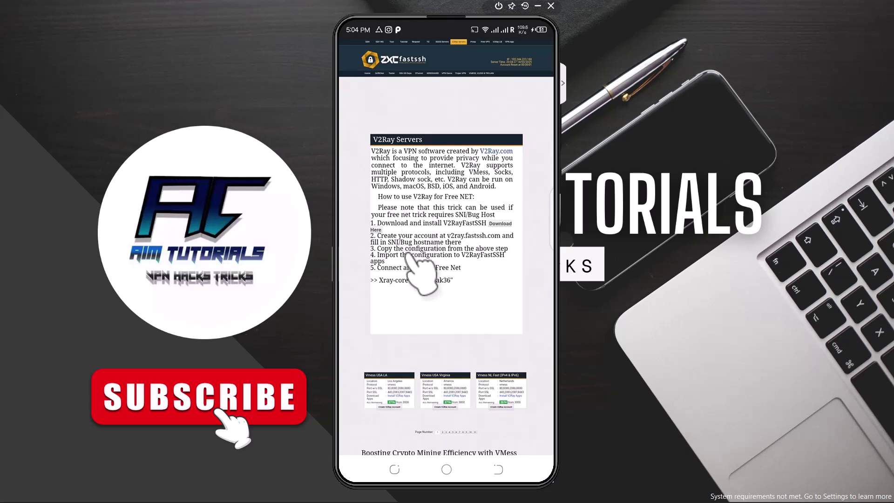
Scroll and zoom the page to bring the Vmess USA LA and USA Virginia server cards into view
{"action": "scroll", "coordinate": [403, 280], "scroll_direction": "down", "scroll_amount": 2}
{"action": "scroll", "coordinate": [409, 339], "scroll_direction": "down", "scroll_amount": 3}
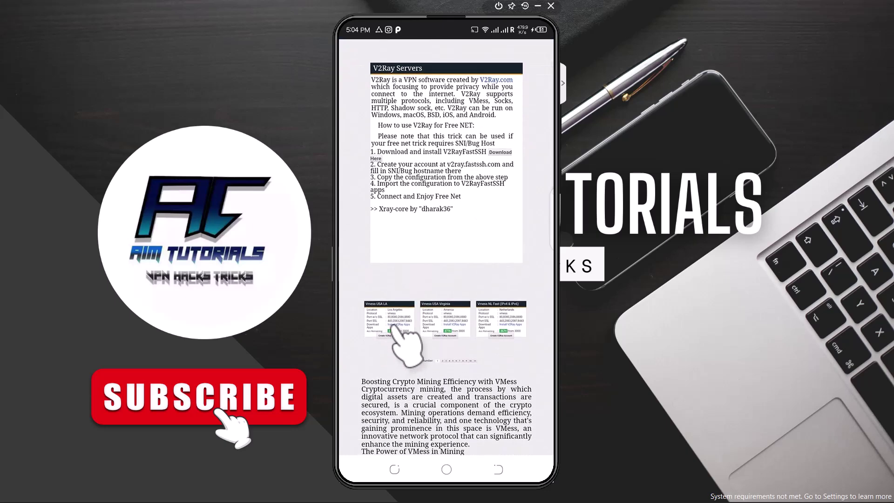
{"action": "scroll", "coordinate": [398, 339], "scroll_direction": "up", "scroll_amount": 3}
{"action": "scroll", "coordinate": [413, 354], "scroll_direction": "down", "scroll_amount": 3}
{"action": "left_click_drag", "start_coordinate": [400, 342], "coordinate": [394, 275]}
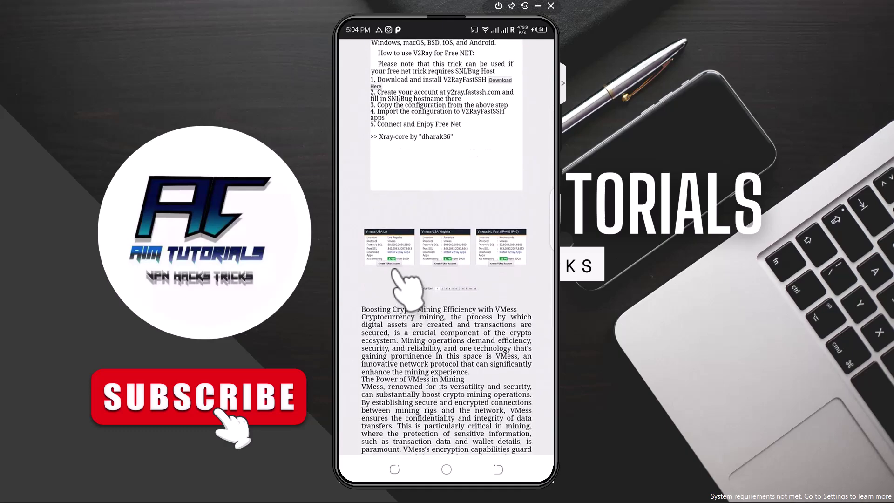
{"action": "scroll", "coordinate": [394, 275], "scroll_direction": "up", "scroll_amount": 5}
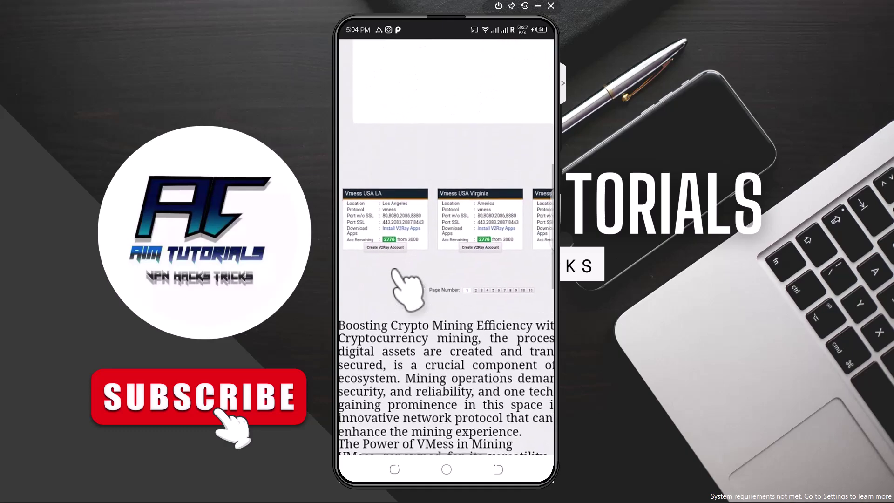
{"action": "scroll", "coordinate": [405, 288], "scroll_direction": "right", "scroll_amount": 2}
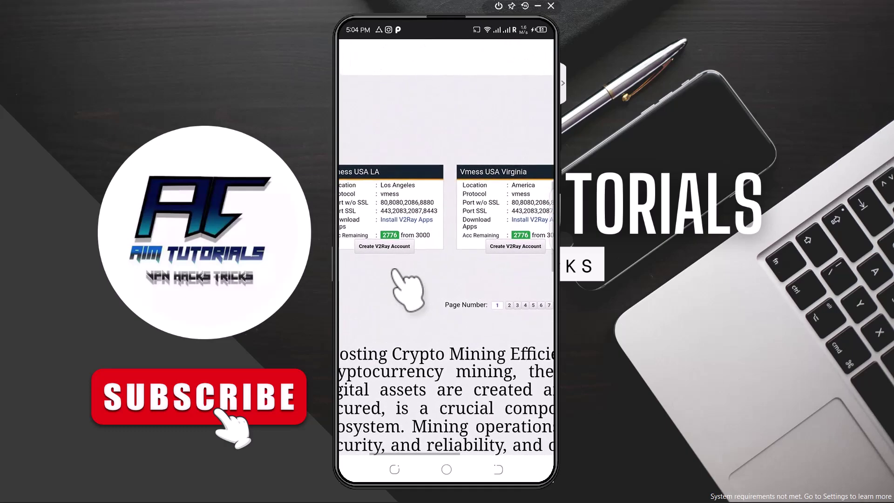
{"action": "scroll", "coordinate": [405, 289], "scroll_direction": "left", "scroll_amount": 1}
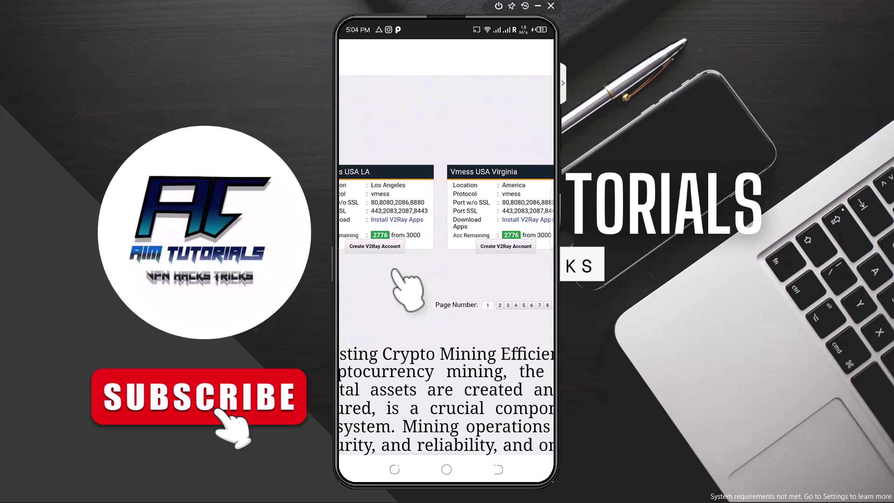
Start a Vmess USA Virginia account, enter an account username, and move to the SNI/Bug Host field
{"action": "left_click", "coordinate": [496, 249]}
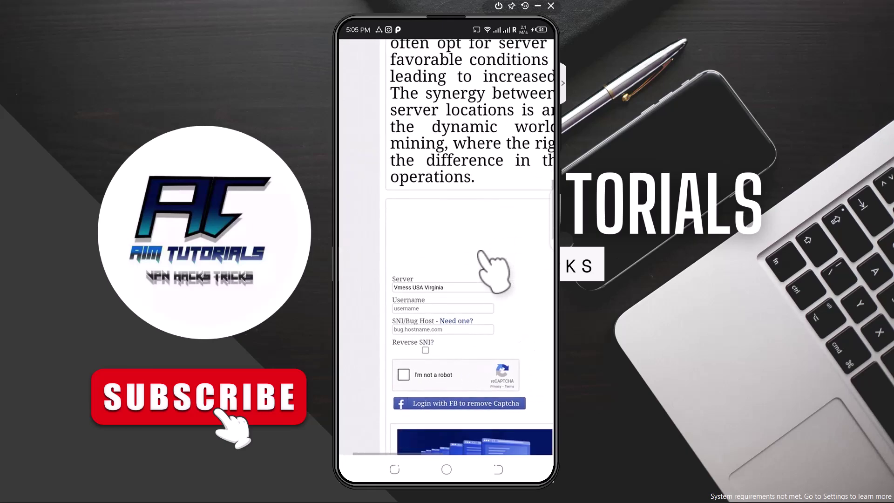
{"action": "left_click", "coordinate": [410, 308]}
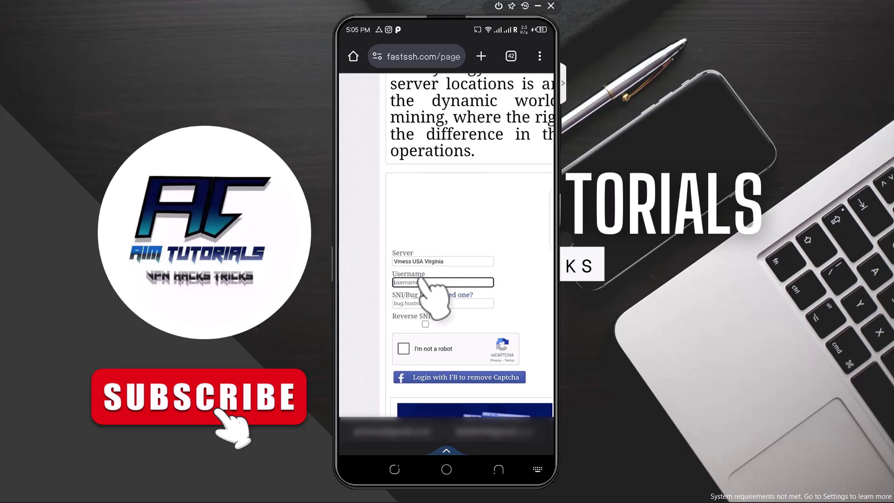
{"action": "type", "text": "gaming"}
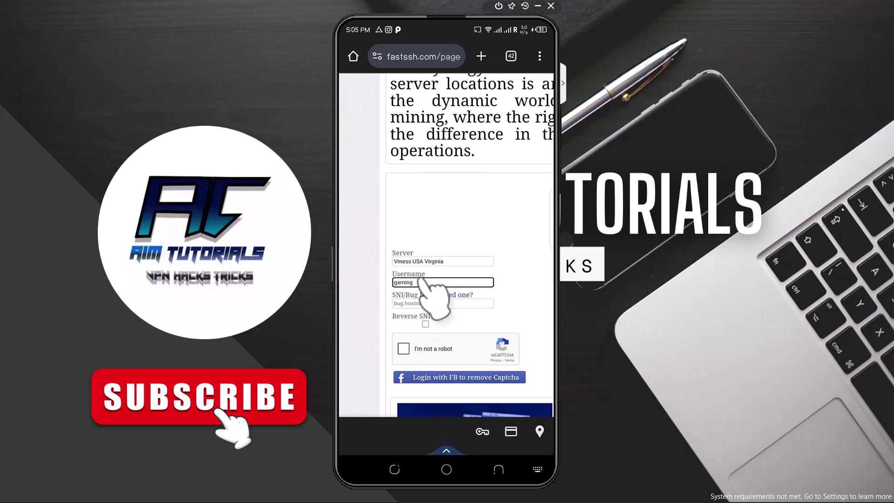
{"action": "type", "text": "binzz"}
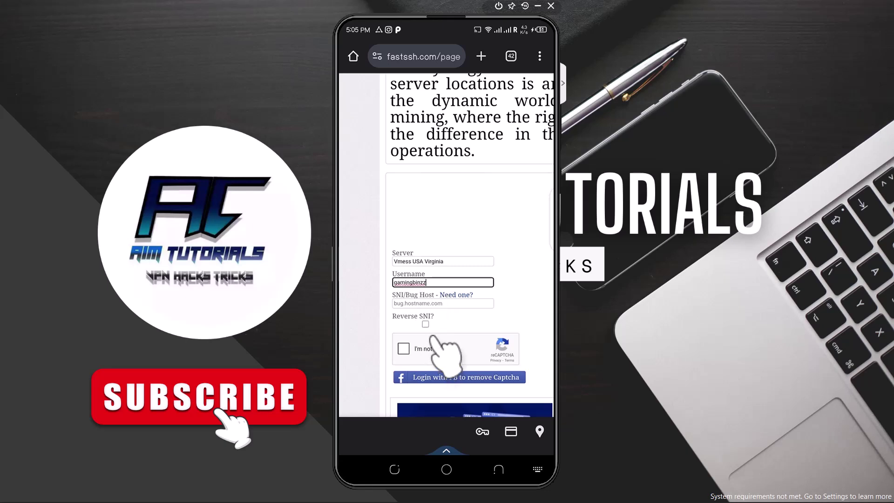
{"action": "left_click", "coordinate": [421, 303]}
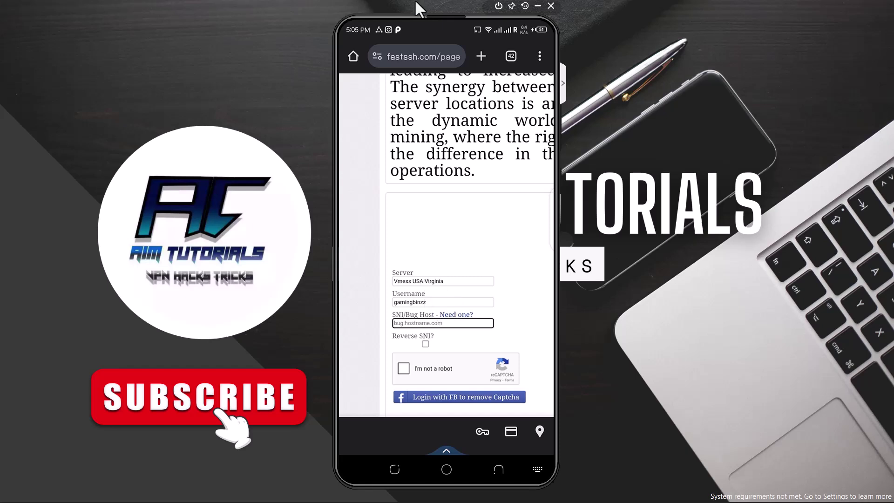
In a new tab, search 'aimtuto sni ho' and open the AiM Tutorials SNI host generator article
{"action": "left_click", "coordinate": [481, 57]}
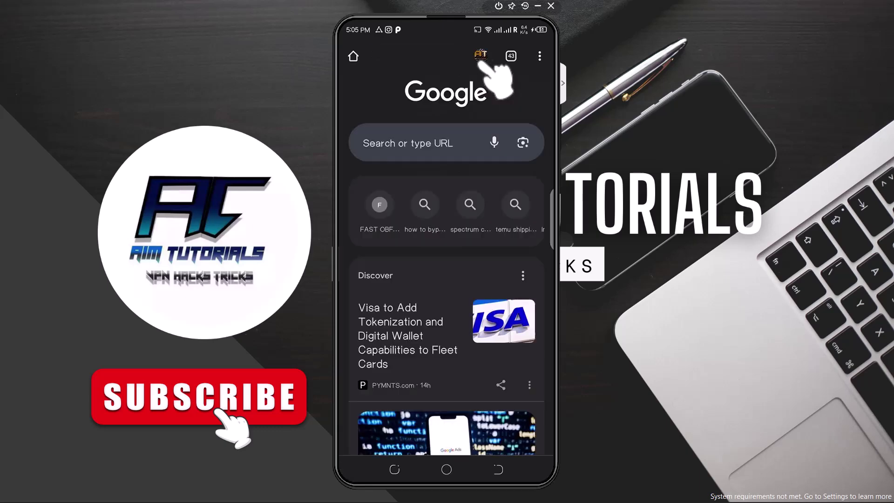
{"action": "left_click", "coordinate": [439, 141]}
{"action": "type", "text": "a"}
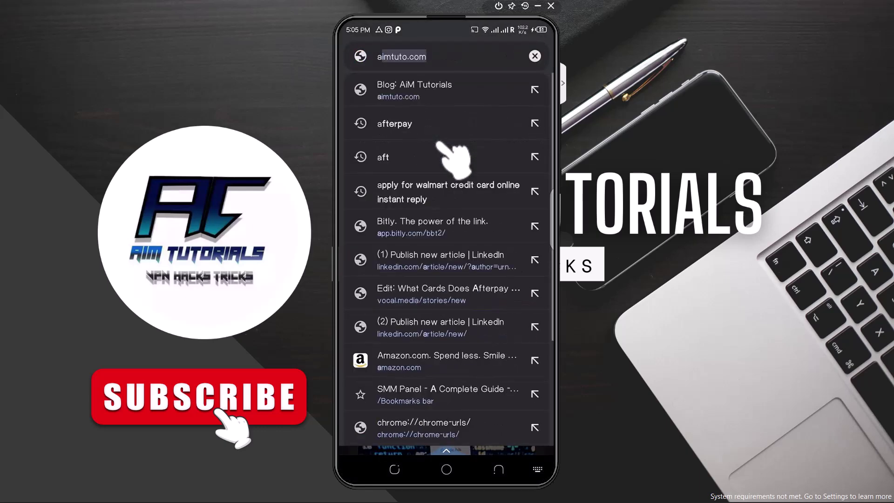
{"action": "type", "text": "imtuto "}
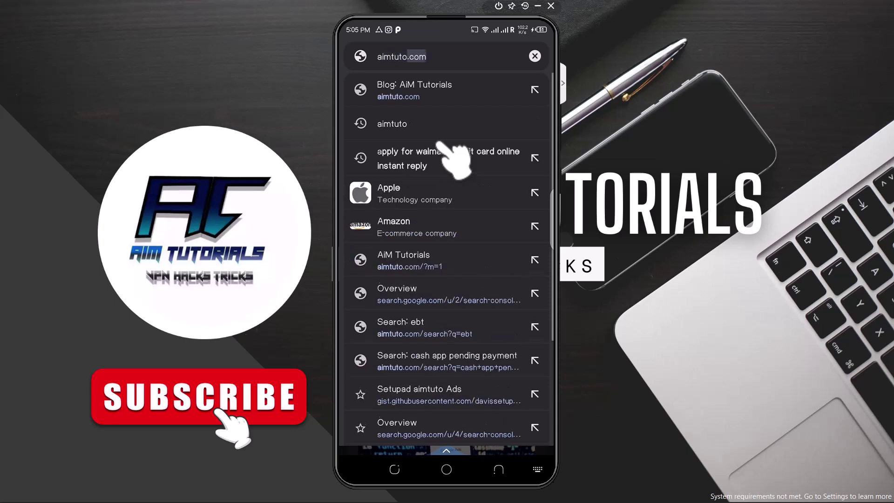
{"action": "type", "text": "sni hos"}
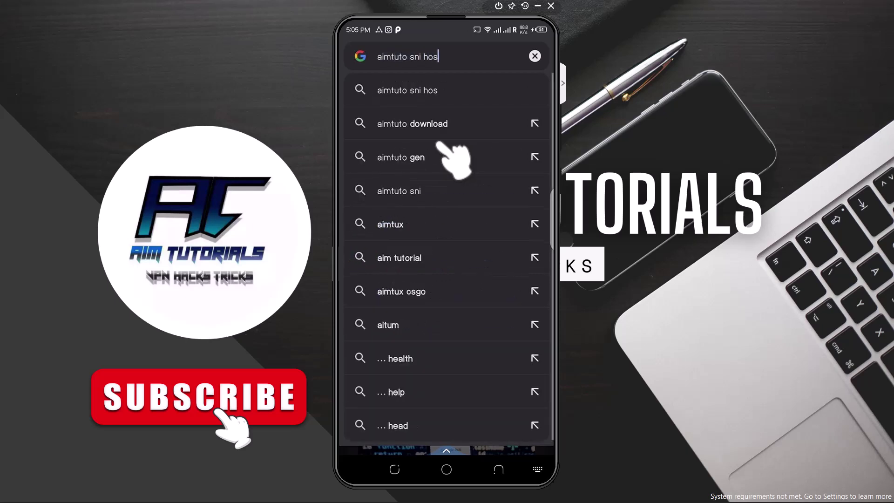
{"action": "key", "text": "Return"}
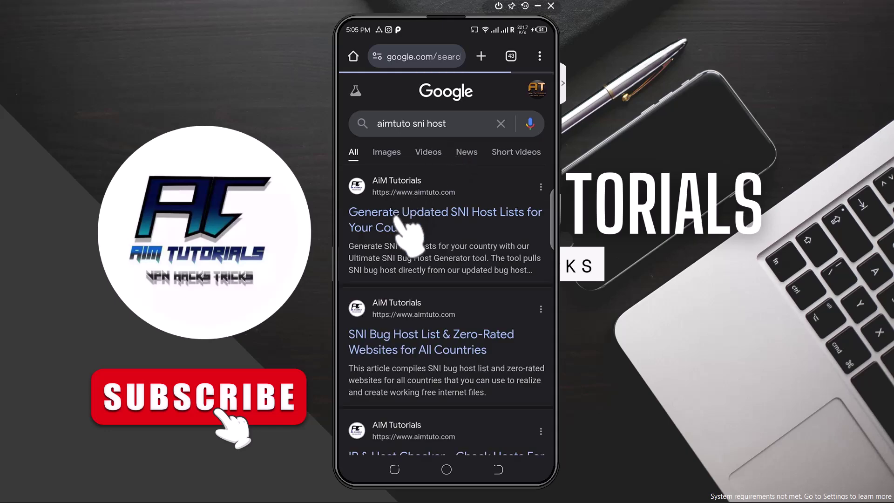
{"action": "left_click", "coordinate": [401, 219]}
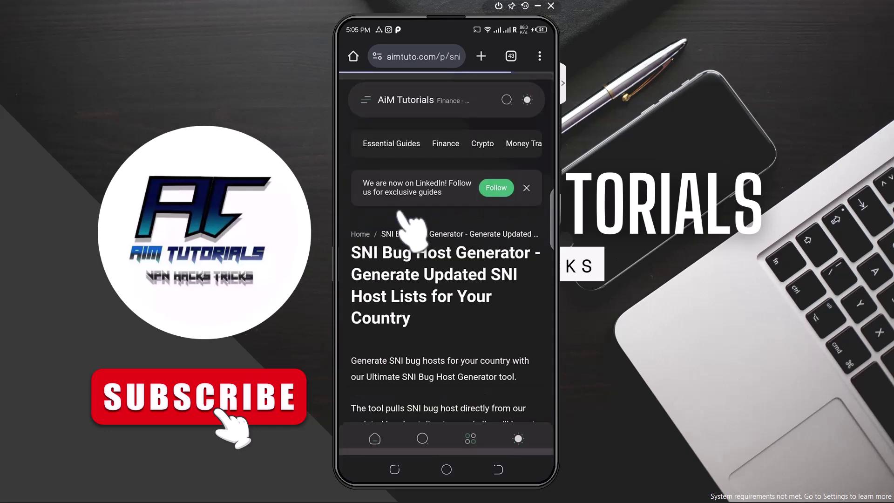
{"action": "scroll", "coordinate": [422, 263], "scroll_direction": "down", "scroll_amount": 3}
{"action": "scroll", "coordinate": [423, 268], "scroll_direction": "down", "scroll_amount": 10}
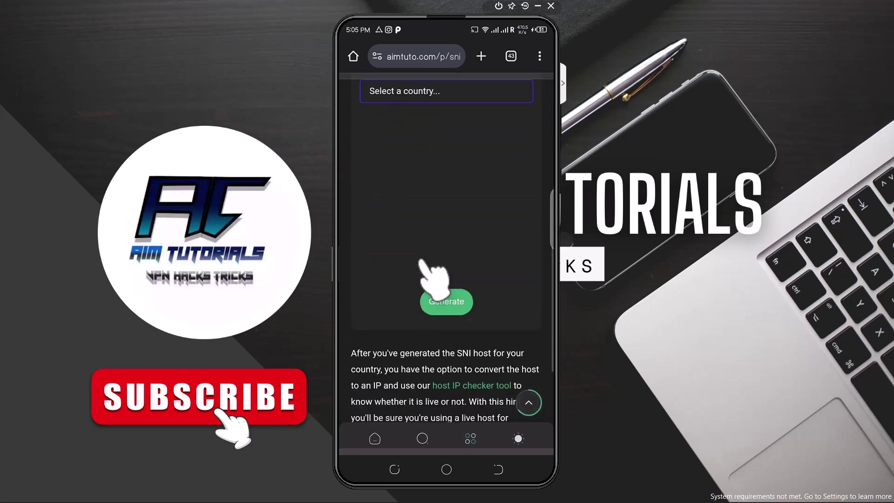
{"action": "scroll", "coordinate": [426, 270], "scroll_direction": "up", "scroll_amount": 7}
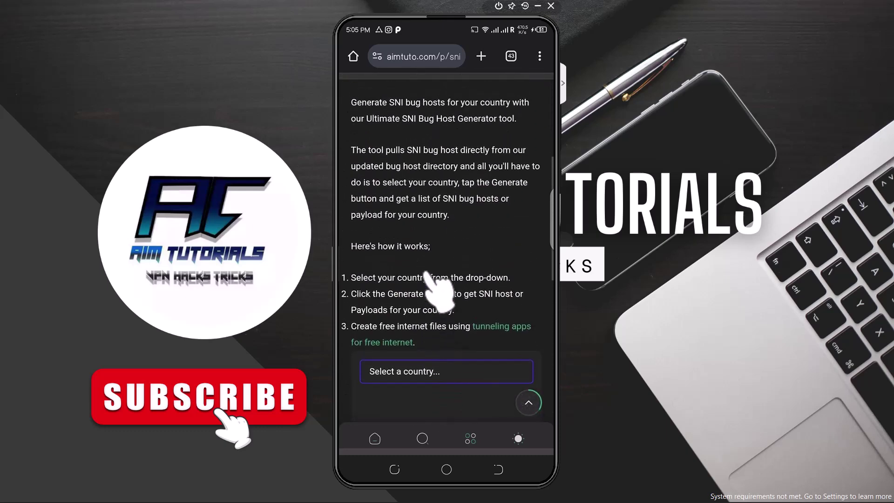
{"action": "scroll", "coordinate": [425, 271], "scroll_direction": "down", "scroll_amount": 3}
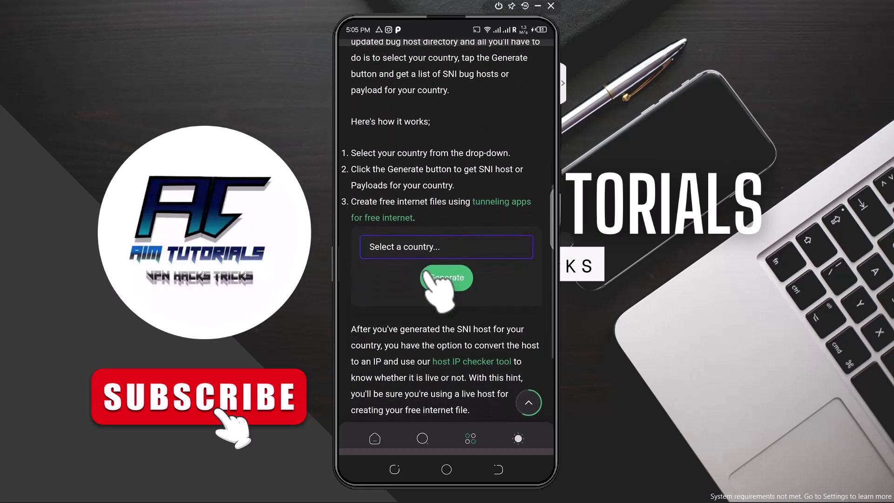
Choose Nigeria from the generator's country drop-down
{"action": "left_click", "coordinate": [426, 257]}
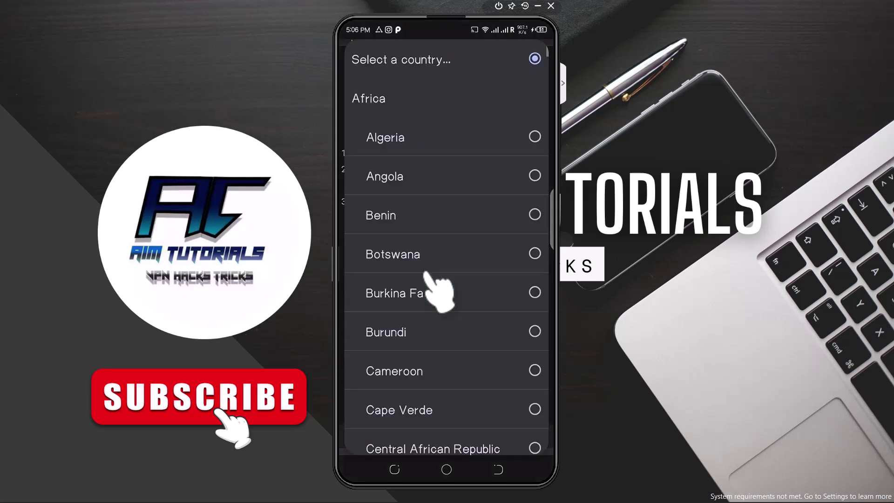
{"action": "scroll", "coordinate": [438, 291], "scroll_direction": "down", "scroll_amount": 5}
{"action": "scroll", "coordinate": [433, 289], "scroll_direction": "down", "scroll_amount": 10}
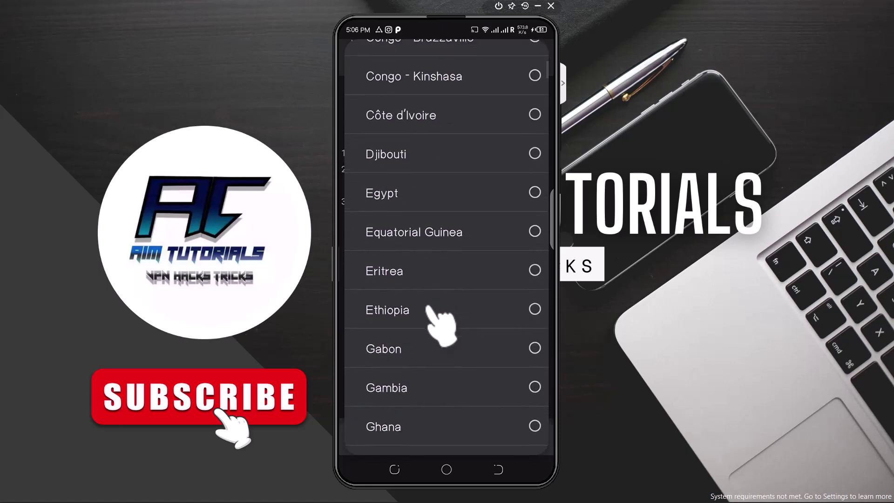
{"action": "scroll", "coordinate": [427, 308], "scroll_direction": "down", "scroll_amount": 6}
{"action": "scroll", "coordinate": [427, 323], "scroll_direction": "down", "scroll_amount": 8}
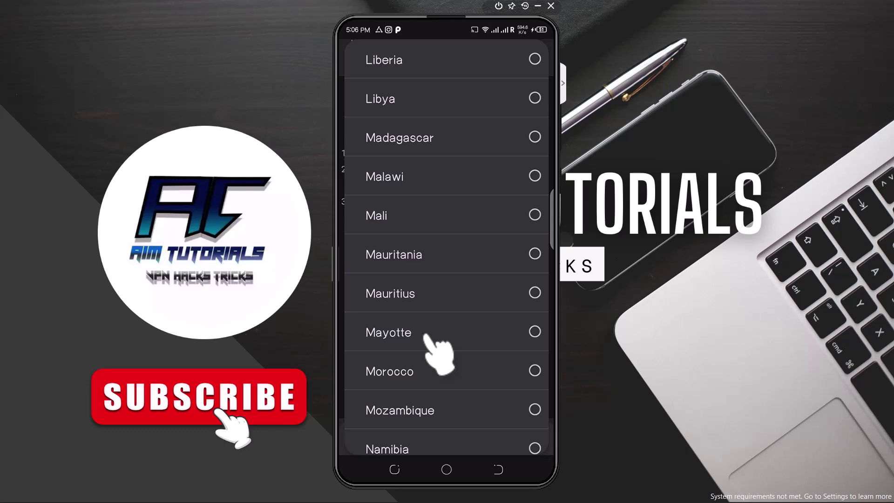
{"action": "scroll", "coordinate": [427, 354], "scroll_direction": "down", "scroll_amount": 4}
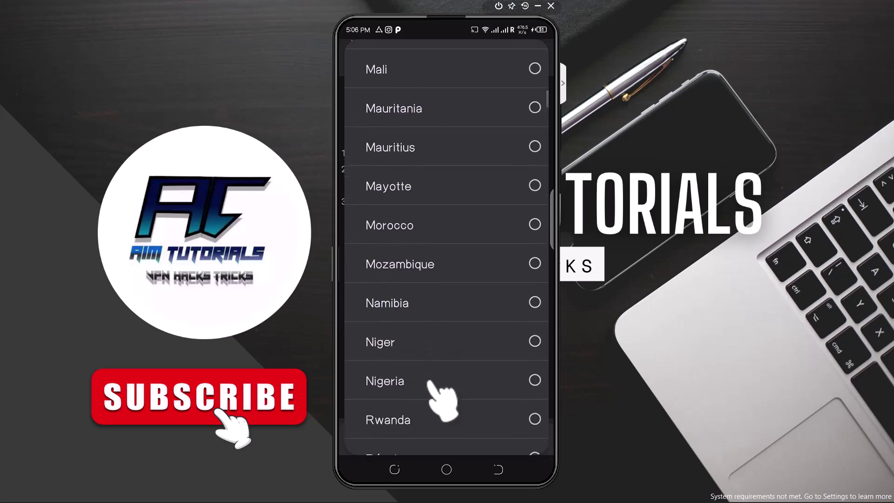
{"action": "left_click", "coordinate": [428, 380]}
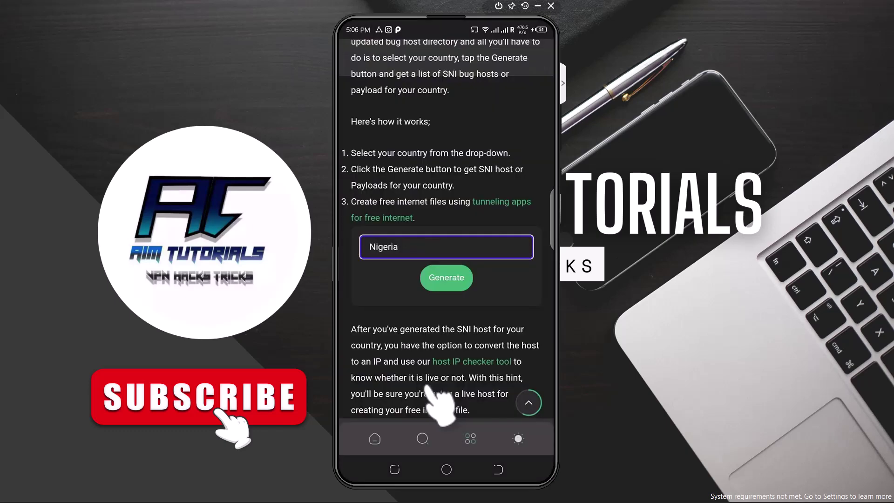
Generate Nigeria's SNI bug hosts and copy the who.int host listed under Airtel
{"action": "left_click", "coordinate": [448, 277]}
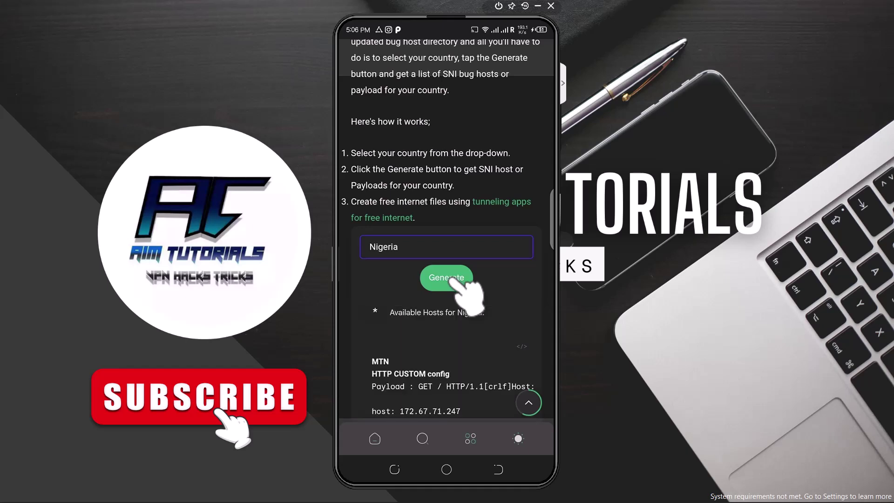
{"action": "scroll", "coordinate": [465, 293], "scroll_direction": "down", "scroll_amount": 6}
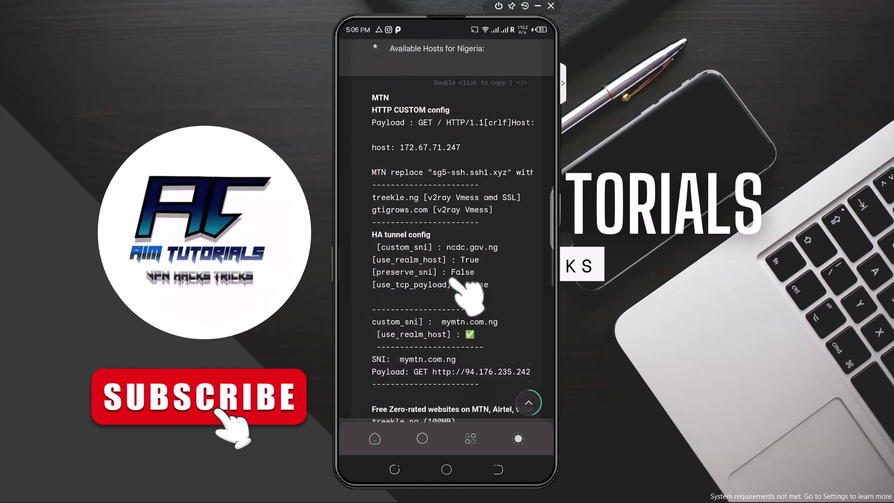
{"action": "scroll", "coordinate": [456, 281], "scroll_direction": "down", "scroll_amount": 3}
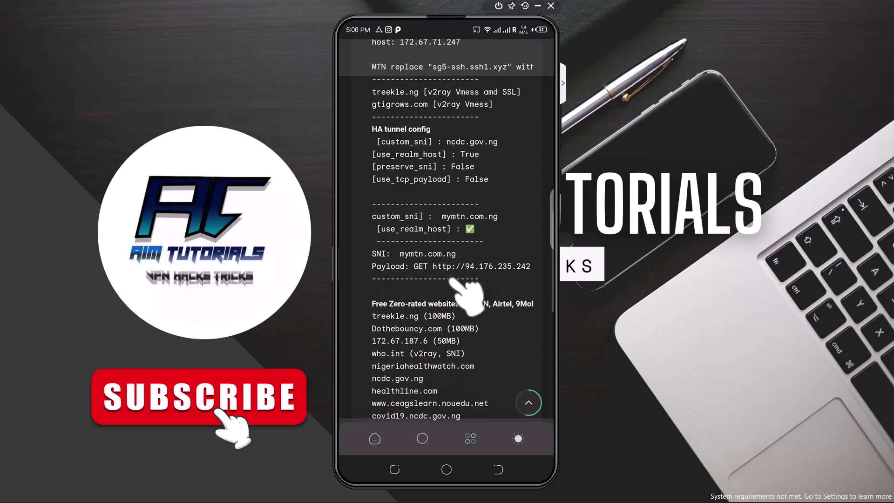
{"action": "scroll", "coordinate": [452, 281], "scroll_direction": "down", "scroll_amount": 2}
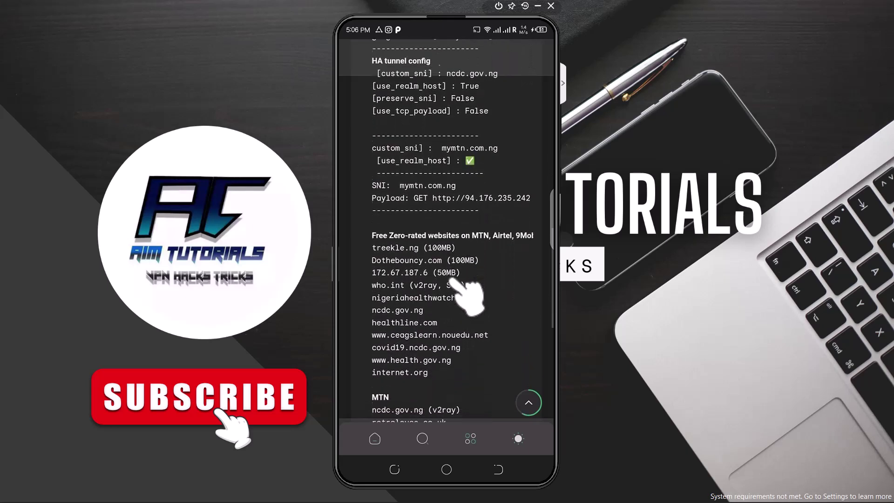
{"action": "scroll", "coordinate": [466, 294], "scroll_direction": "down", "scroll_amount": 3}
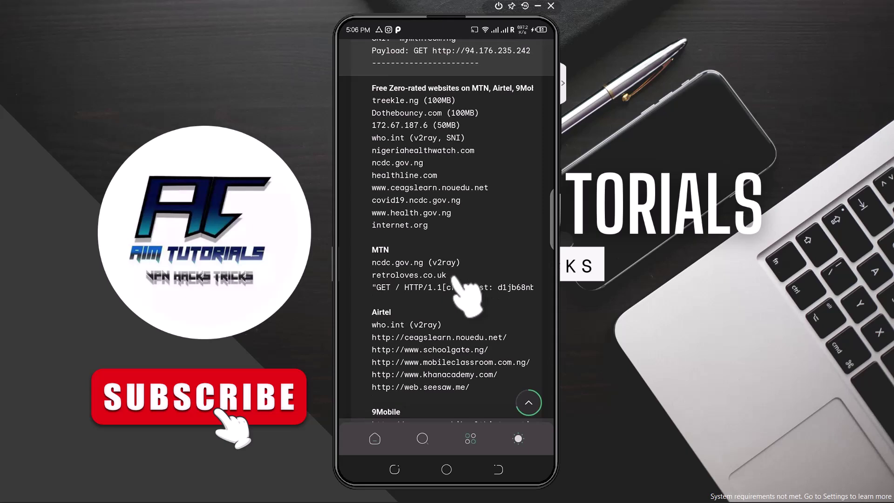
{"action": "left_click", "coordinate": [388, 324]}
{"action": "key", "text": "ctrl+c"}
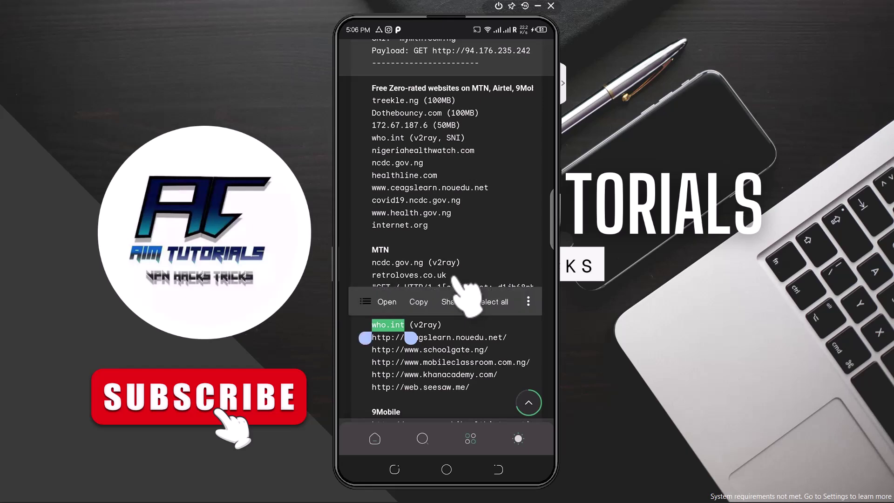
{"action": "left_click", "coordinate": [454, 280]}
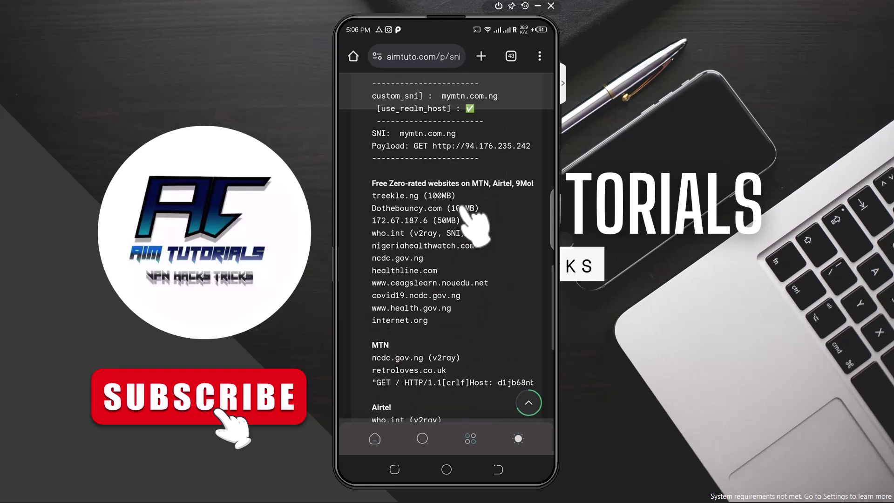
Return to the FastSSH tab and paste who.int into SNI/Bug Host, replacing the wrong 'ClipText null' text
{"action": "left_click", "coordinate": [511, 55]}
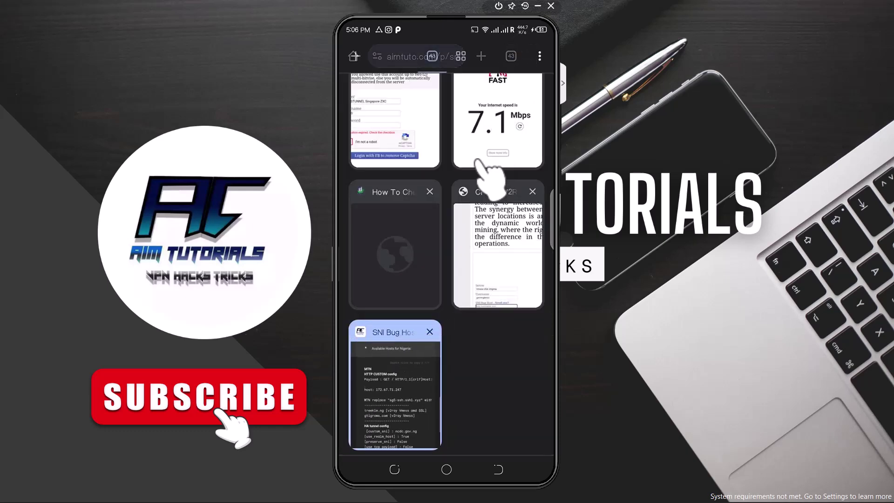
{"action": "left_click", "coordinate": [502, 258]}
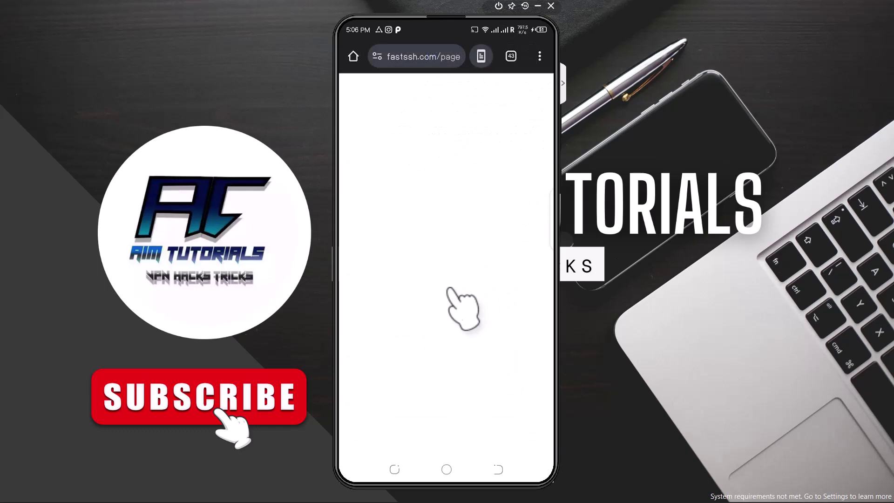
{"action": "left_click", "coordinate": [424, 335]}
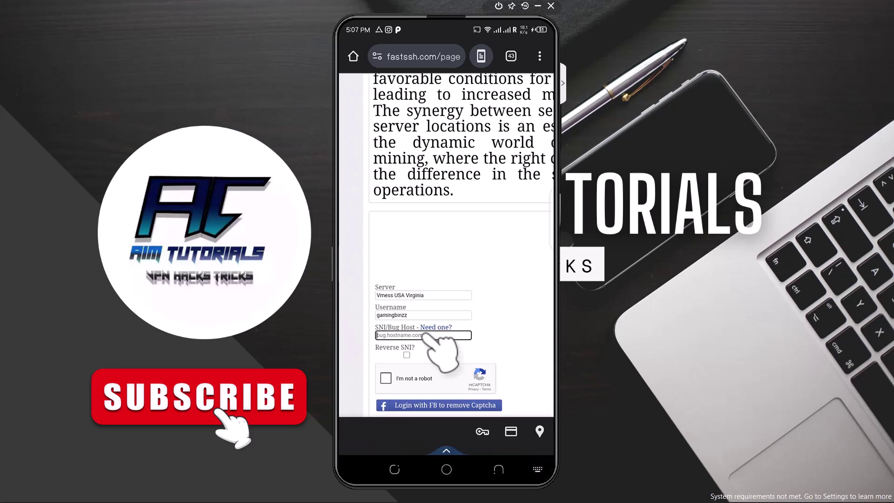
{"action": "type", "text": "ClipText null"}
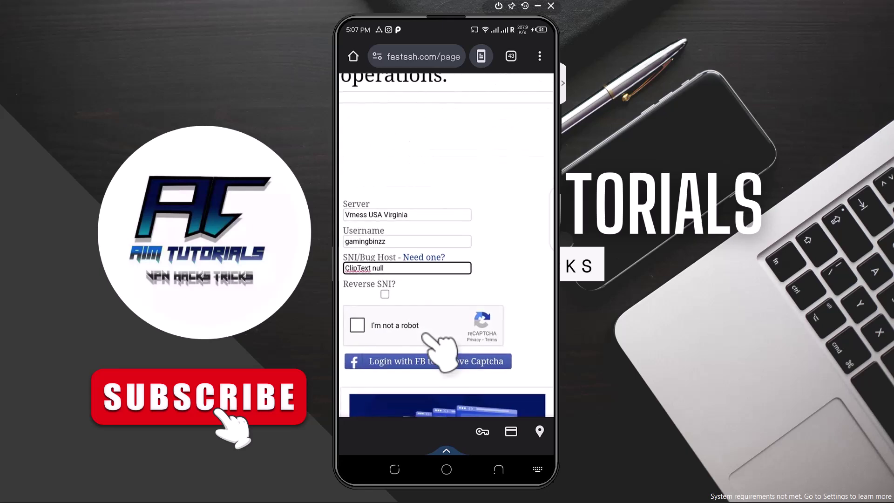
{"action": "left_click", "coordinate": [368, 268]}
{"action": "left_click", "coordinate": [465, 243]}
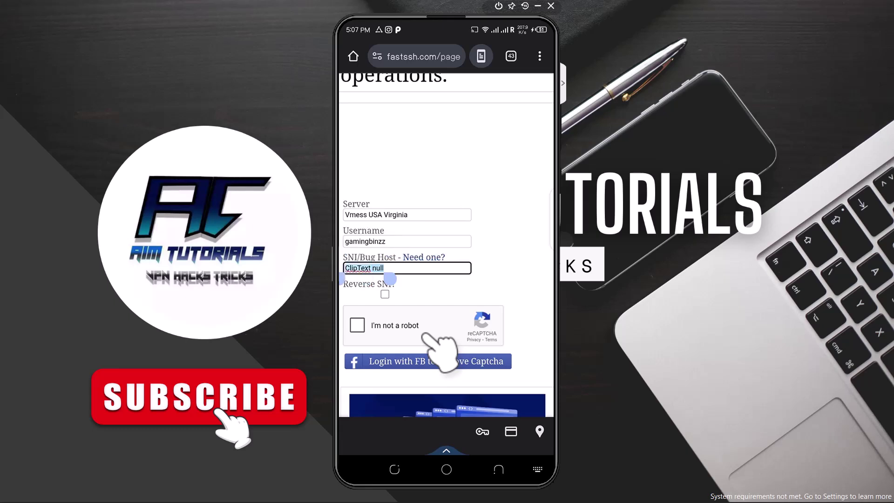
{"action": "left_click", "coordinate": [425, 244]}
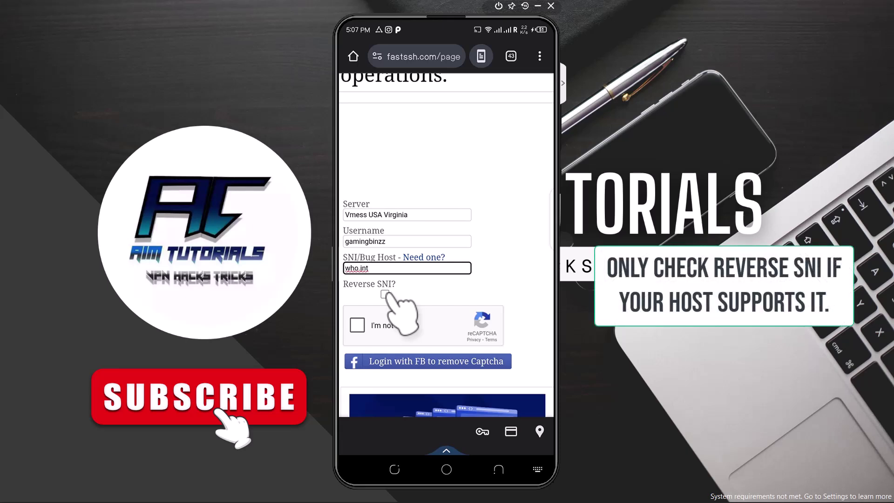
Enable Reverse SNI and pass the reCAPTCHA 'I'm not a robot' check
{"action": "left_click", "coordinate": [384, 294]}
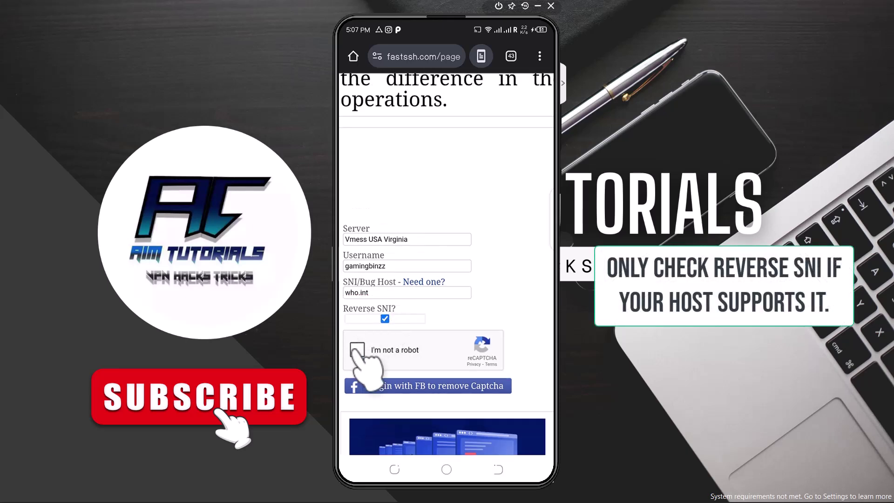
{"action": "left_click", "coordinate": [358, 349]}
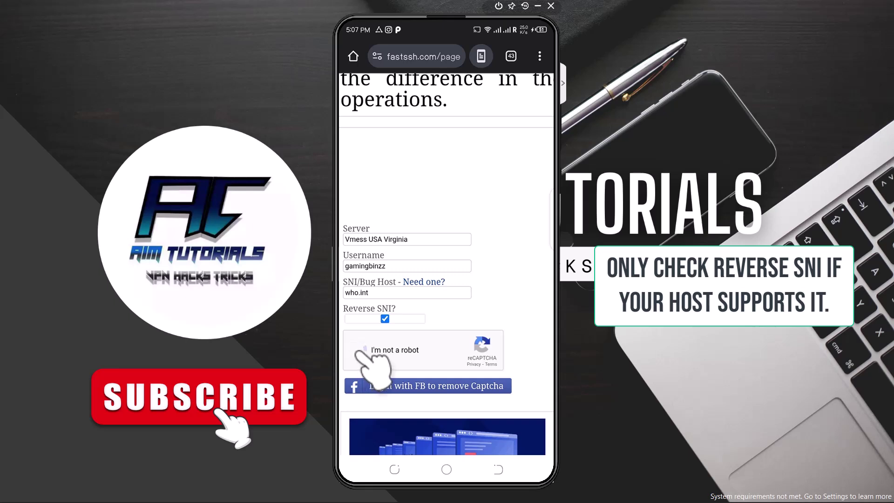
{"action": "scroll", "coordinate": [381, 353], "scroll_direction": "down", "scroll_amount": 4}
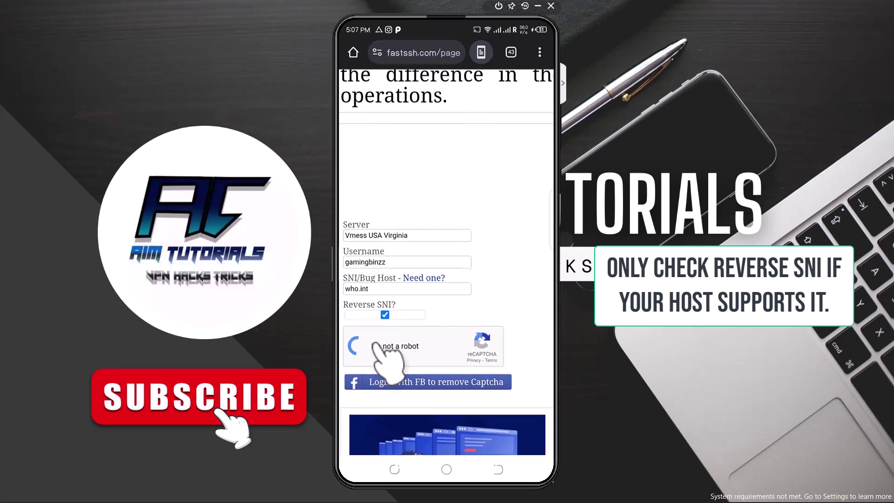
{"action": "scroll", "coordinate": [375, 346], "scroll_direction": "down", "scroll_amount": 2}
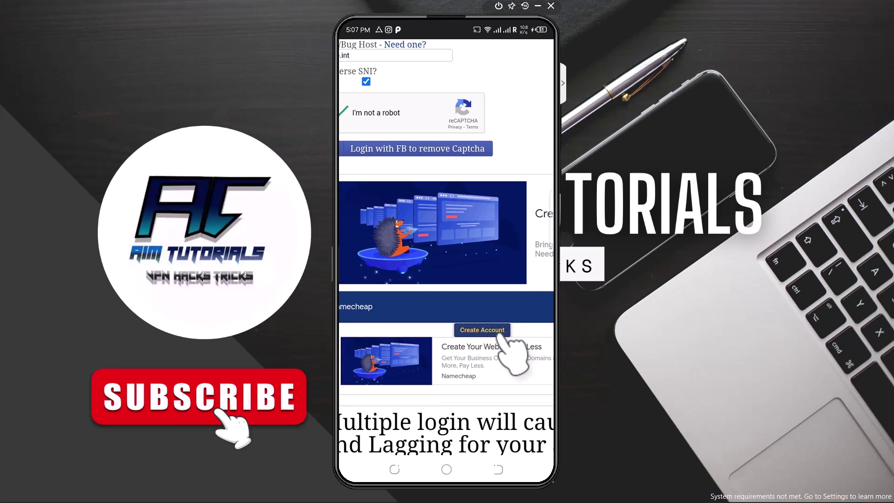
Copy the 'for 7 days' validity wording from the new Virginia account's status lines
{"action": "scroll", "coordinate": [502, 338], "scroll_direction": "up", "scroll_amount": 5}
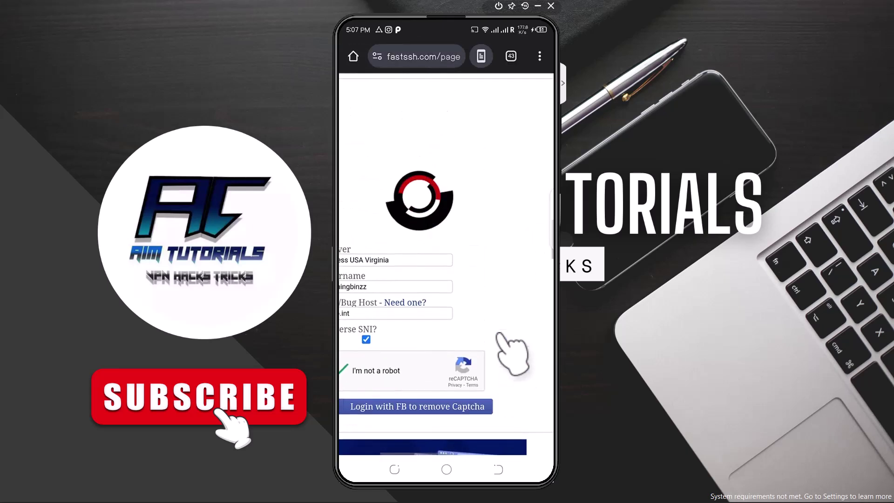
{"action": "scroll", "coordinate": [501, 335], "scroll_direction": "up", "scroll_amount": 2}
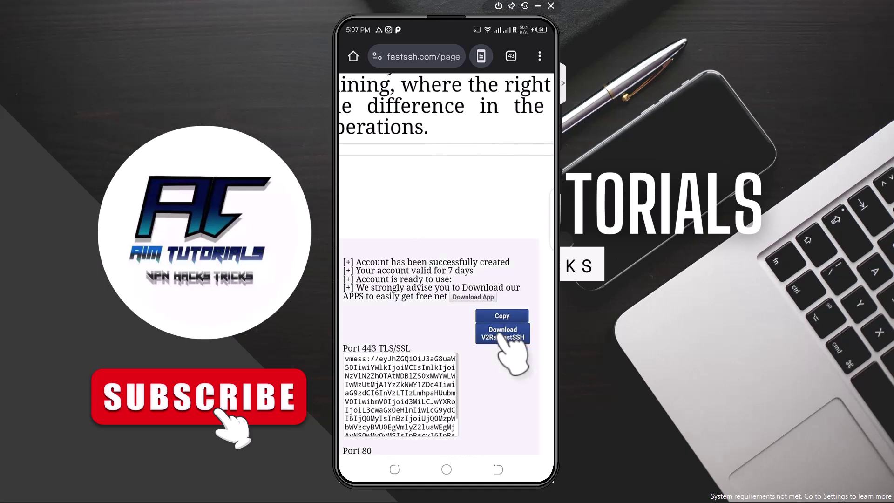
{"action": "scroll", "coordinate": [498, 338], "scroll_direction": "down", "scroll_amount": 4}
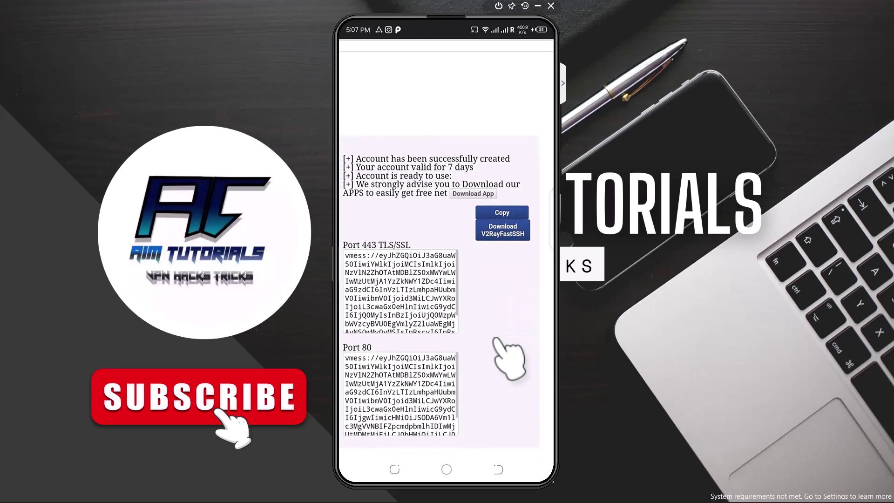
{"action": "left_click_drag", "start_coordinate": [462, 170], "coordinate": [433, 191]}
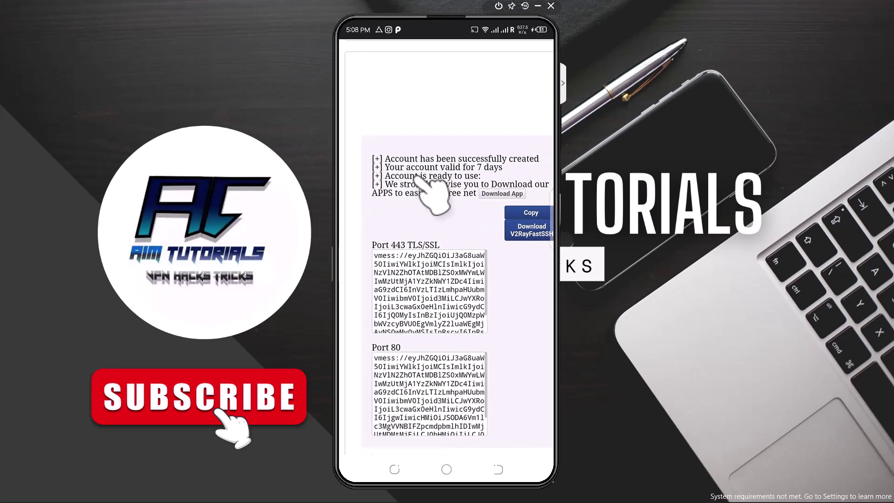
{"action": "double_click", "coordinate": [438, 177]}
{"action": "double_click", "coordinate": [468, 167]}
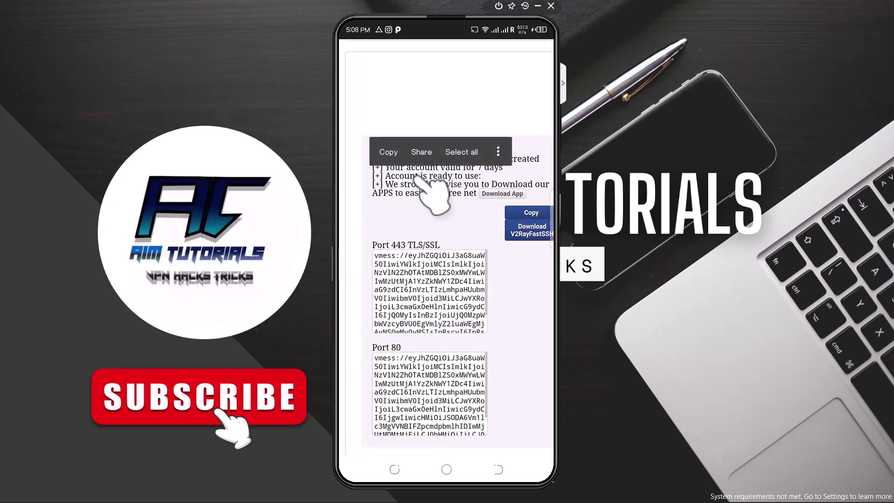
{"action": "left_click_drag", "start_coordinate": [482, 178], "coordinate": [509, 178]}
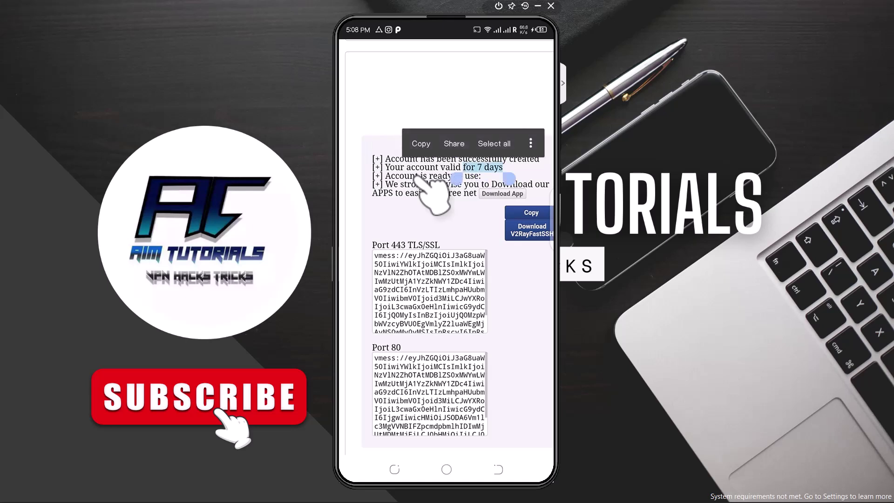
{"action": "left_click", "coordinate": [420, 143]}
{"action": "scroll", "coordinate": [419, 163], "scroll_direction": "down", "scroll_amount": 2}
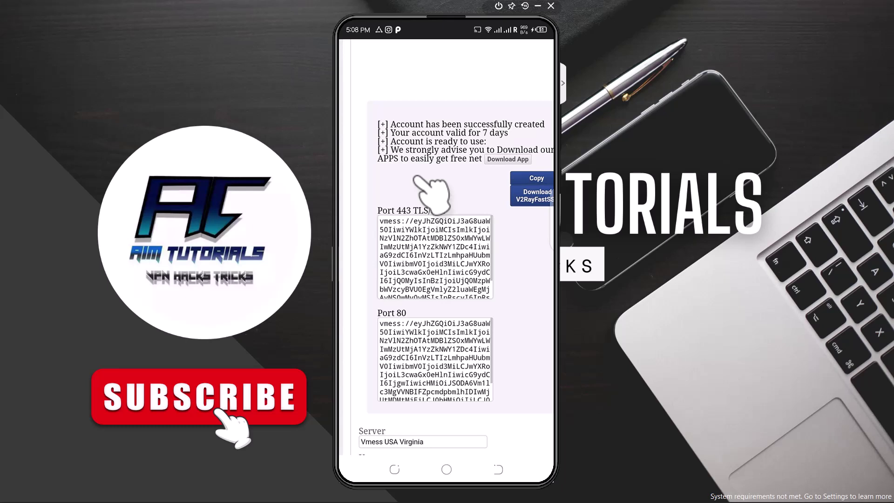
{"action": "scroll", "coordinate": [446, 247], "scroll_direction": "down", "scroll_amount": 6}
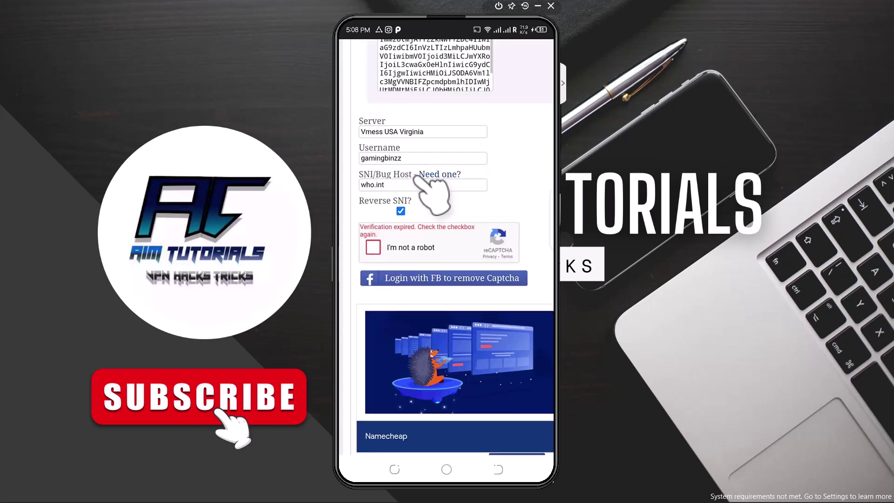
{"action": "scroll", "coordinate": [455, 264], "scroll_direction": "up", "scroll_amount": 5}
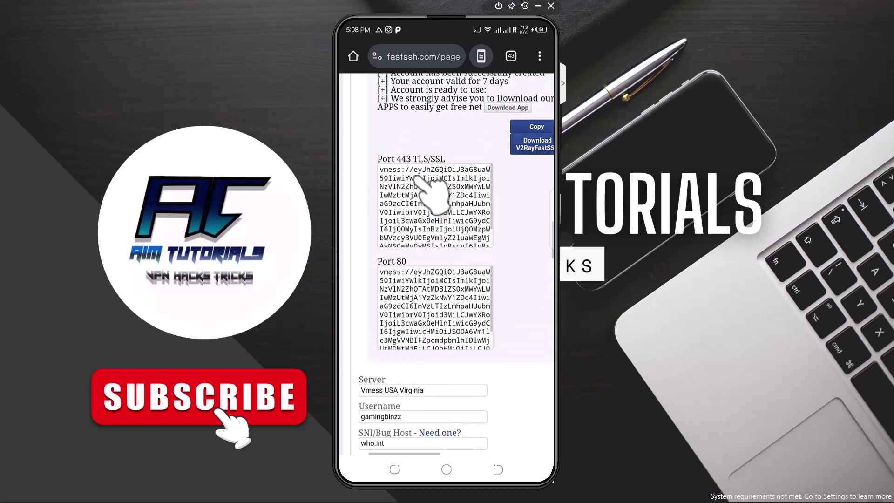
{"action": "scroll", "coordinate": [417, 180], "scroll_direction": "up", "scroll_amount": 1}
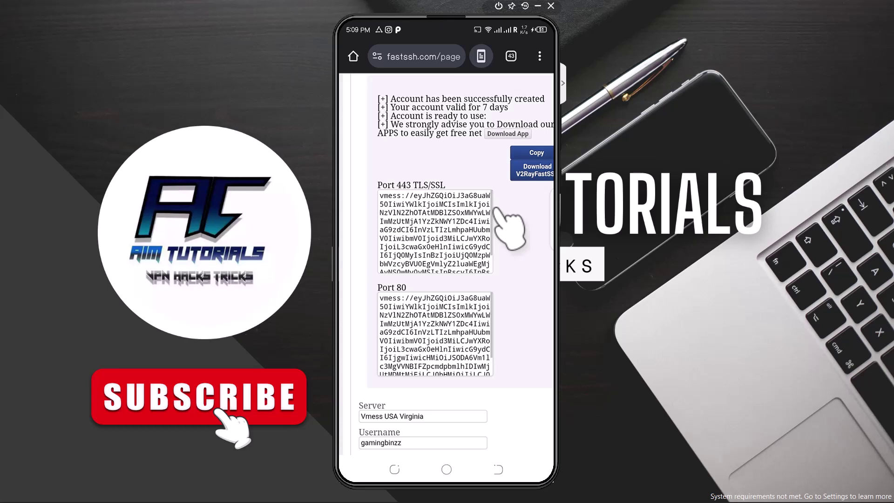
Select and copy the Port 443 TLS/SSL vmess link from the account page
{"action": "scroll", "coordinate": [509, 228], "scroll_direction": "right", "scroll_amount": 3}
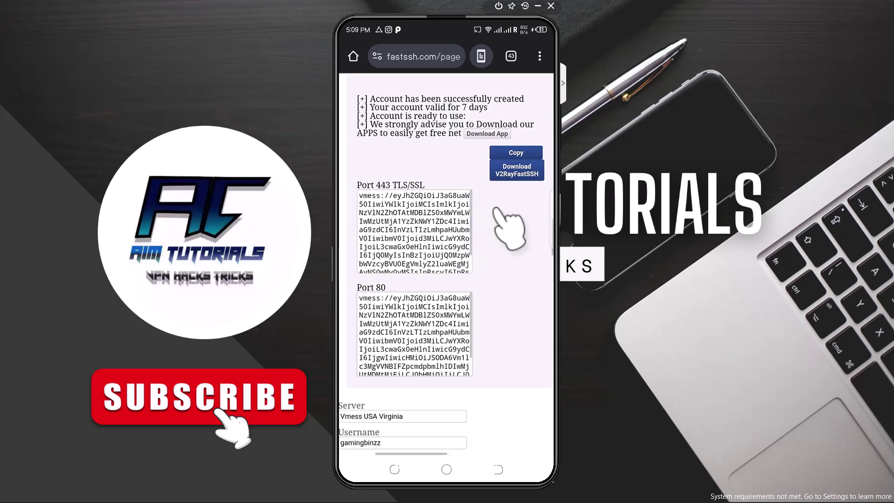
{"action": "left_click", "coordinate": [440, 152]}
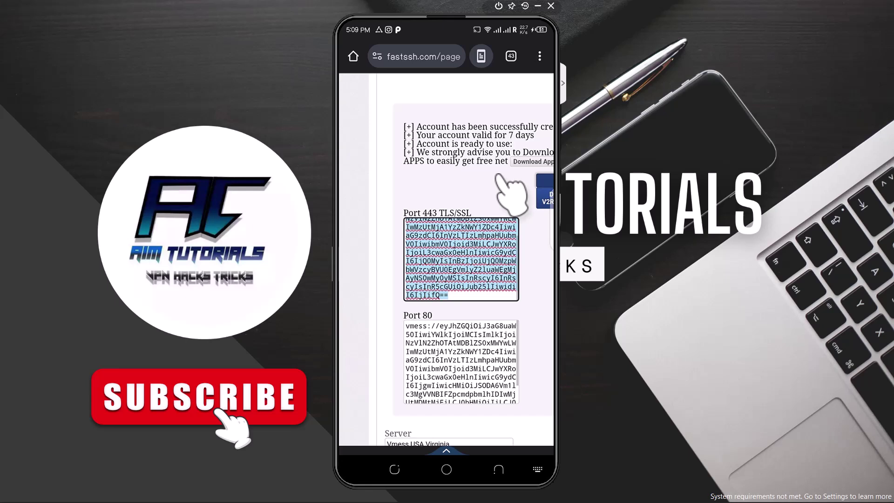
{"action": "scroll", "coordinate": [446, 260], "scroll_direction": "right", "scroll_amount": 2}
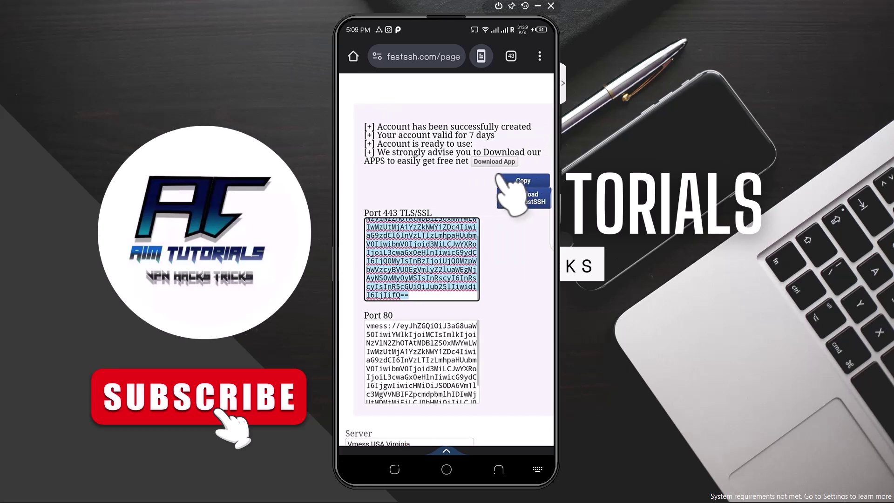
Find DarkTunnel - SSH DNSTT V2Ray in the Play Store by searching 'dark' and update it
{"action": "left_click", "coordinate": [446, 468]}
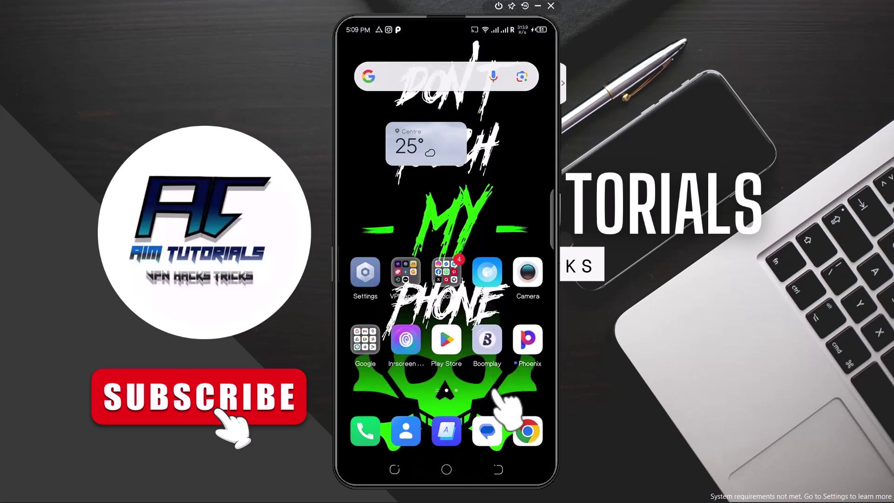
{"action": "left_click", "coordinate": [446, 344]}
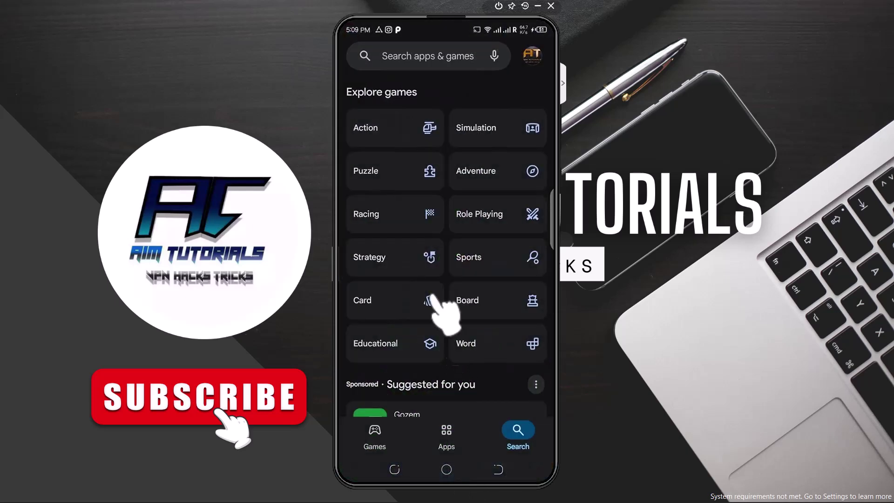
{"action": "left_click", "coordinate": [419, 55]}
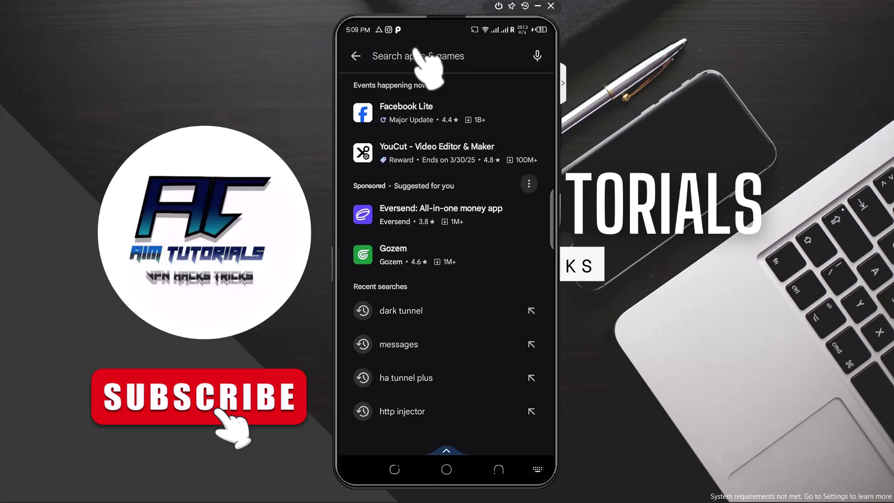
{"action": "type", "text": "dark"}
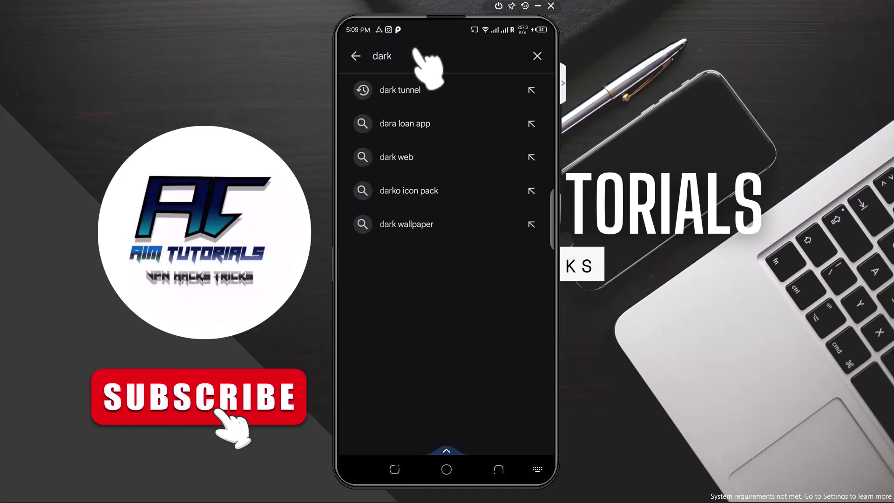
{"action": "left_click", "coordinate": [412, 90]}
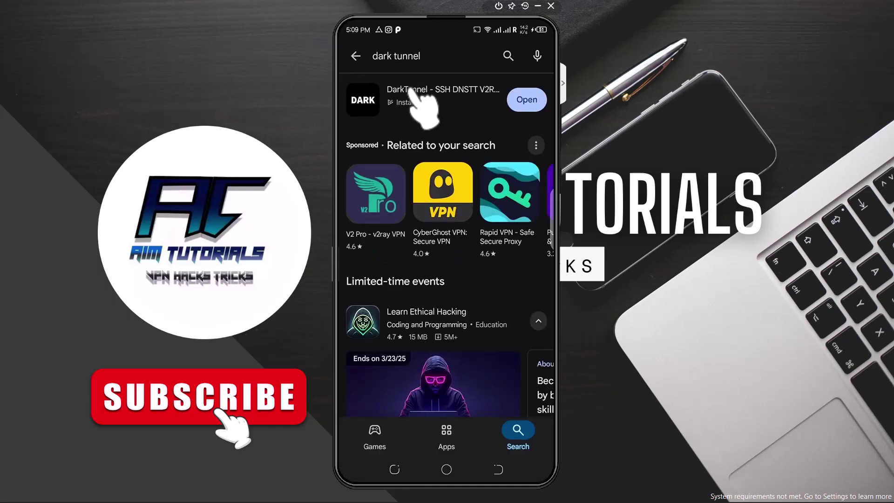
{"action": "left_click", "coordinate": [419, 100]}
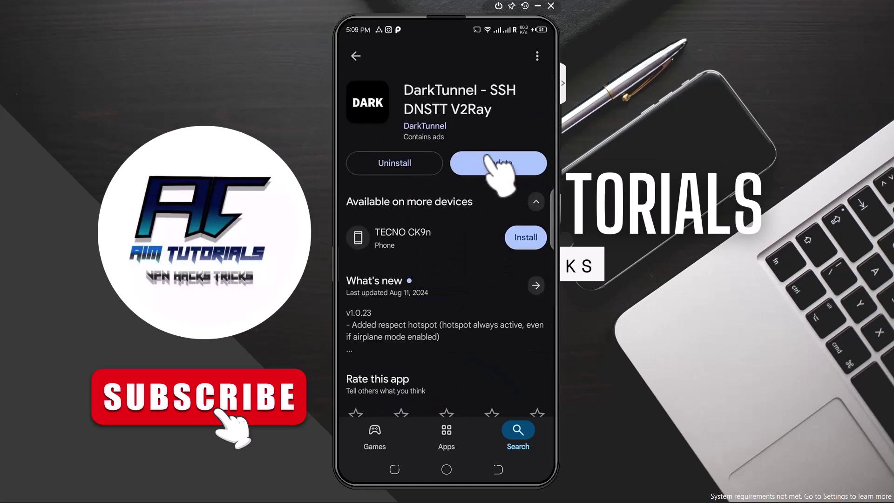
{"action": "left_click", "coordinate": [488, 161]}
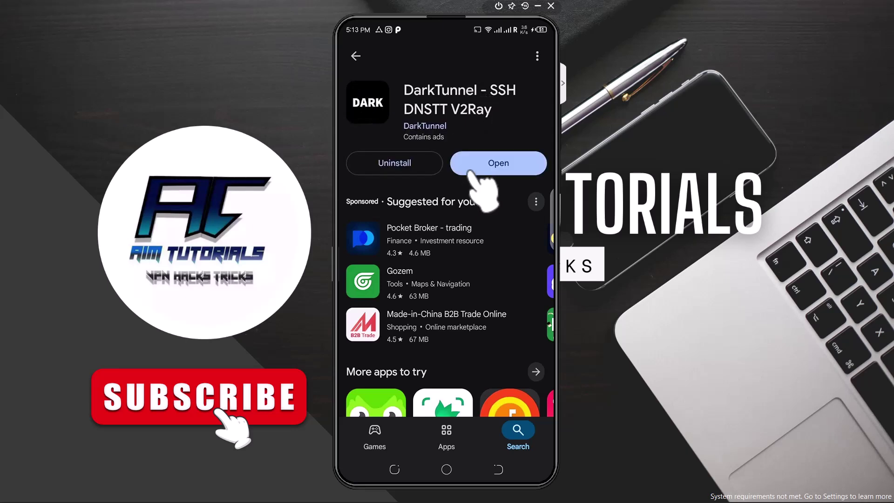
Launch DarkTunnel and import the copied vmess link from the clipboard, keeping the suggested config name
{"action": "left_click", "coordinate": [477, 162]}
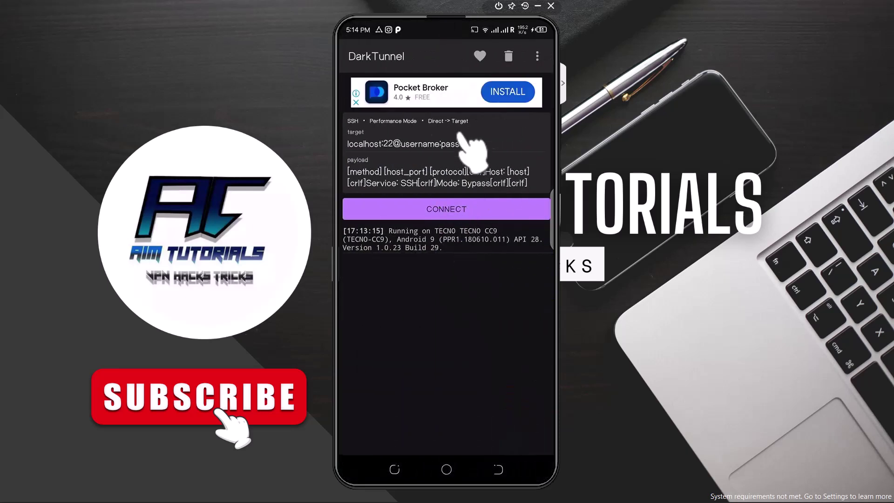
{"action": "left_click", "coordinate": [538, 56]}
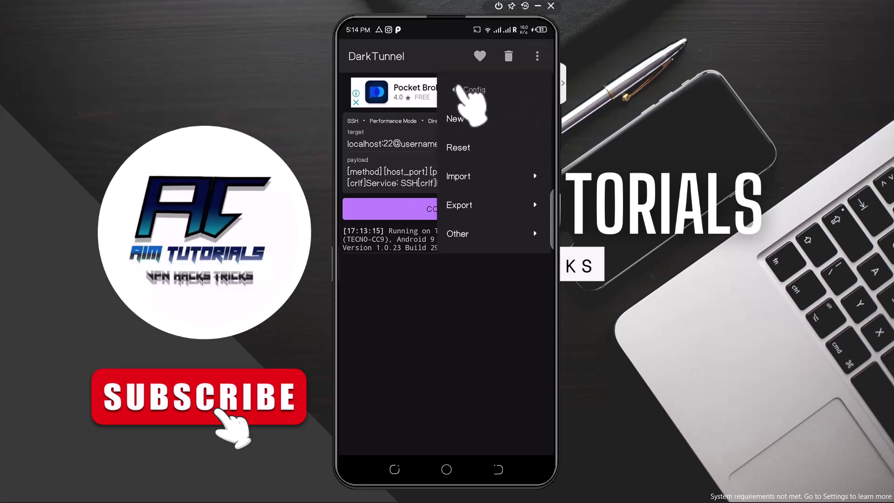
{"action": "left_click", "coordinate": [459, 90]}
{"action": "left_click", "coordinate": [467, 88]}
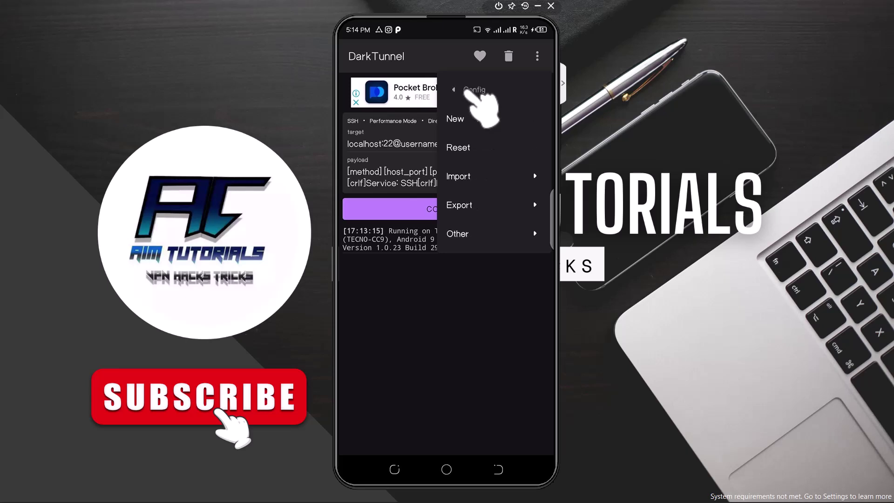
{"action": "left_click", "coordinate": [484, 176]}
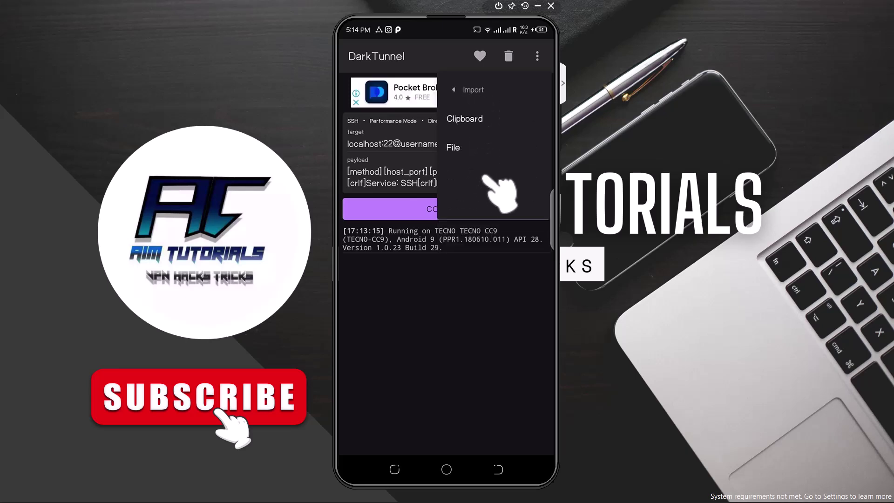
{"action": "left_click", "coordinate": [486, 120]}
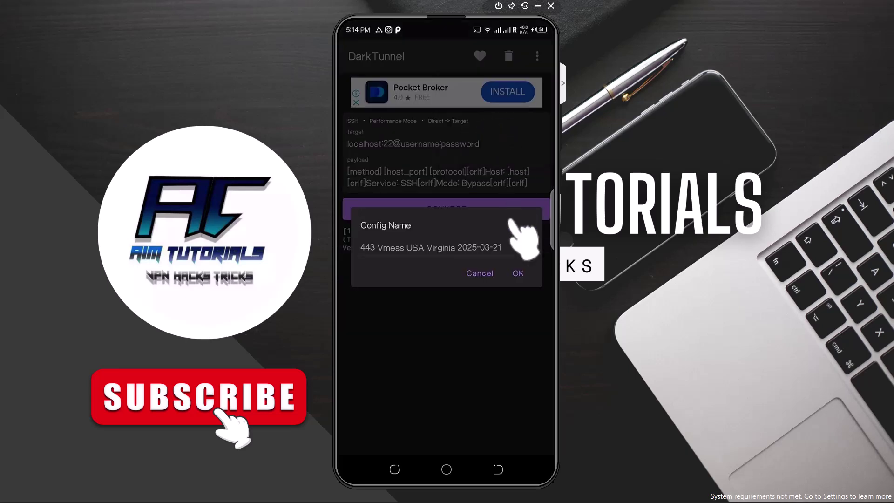
{"action": "left_click", "coordinate": [518, 273]}
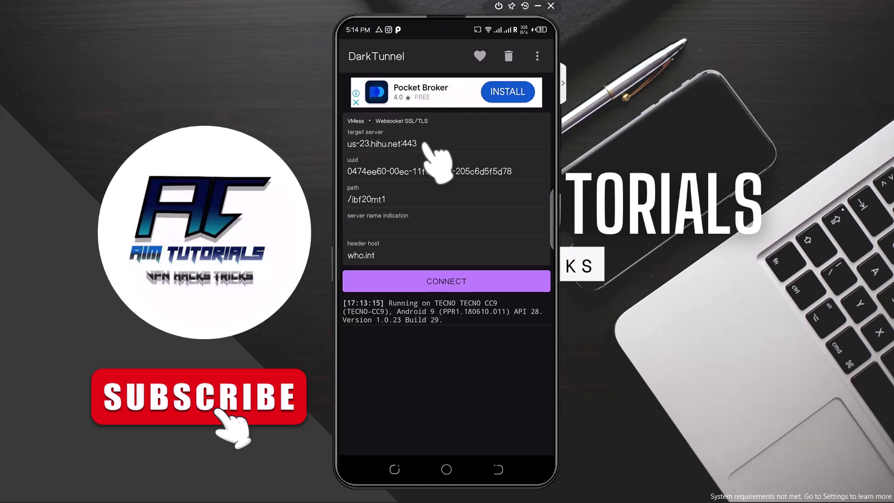
Start the VMess tunnel so the log shows us-23.hihu.net port 443 and Connection established
{"action": "left_click", "coordinate": [447, 280]}
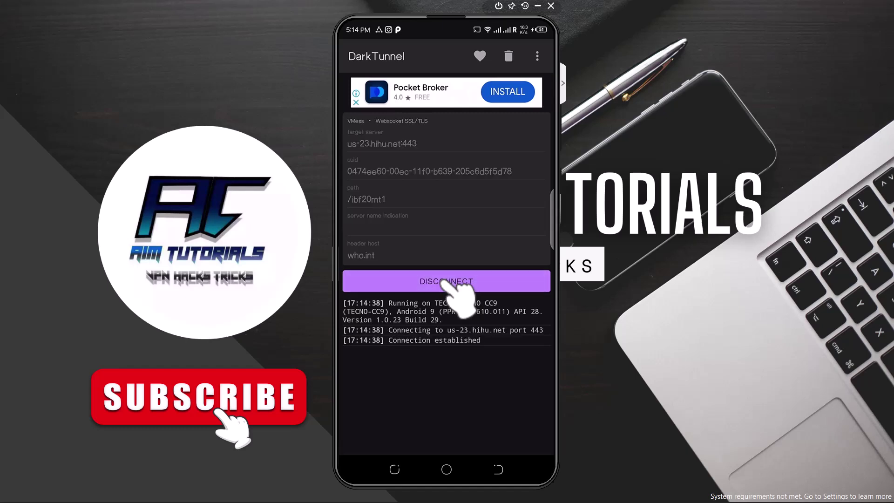